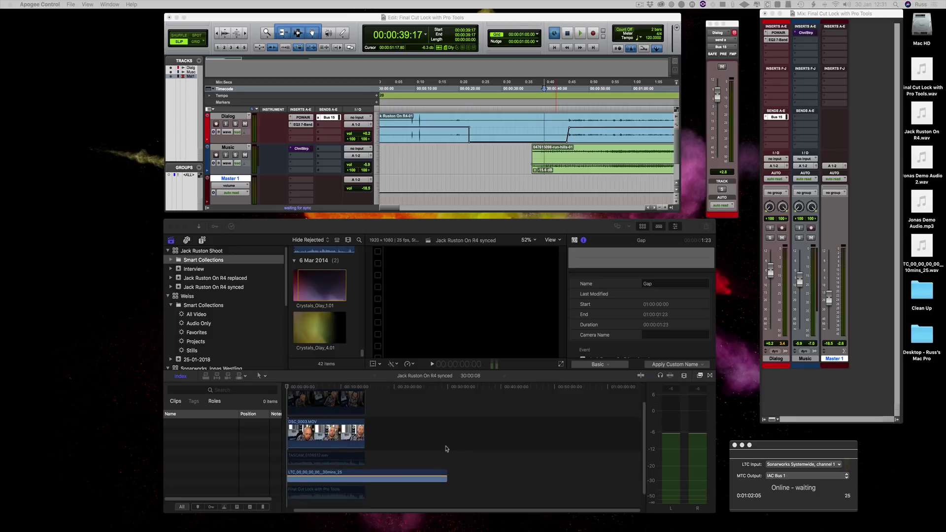
# Select the LTC_00_00_00_00_30mins_25 clip in the Final Cut Pro timeline to show its details.
pyautogui.scroll(-2, 446, 450)
pyautogui.click(383, 475)
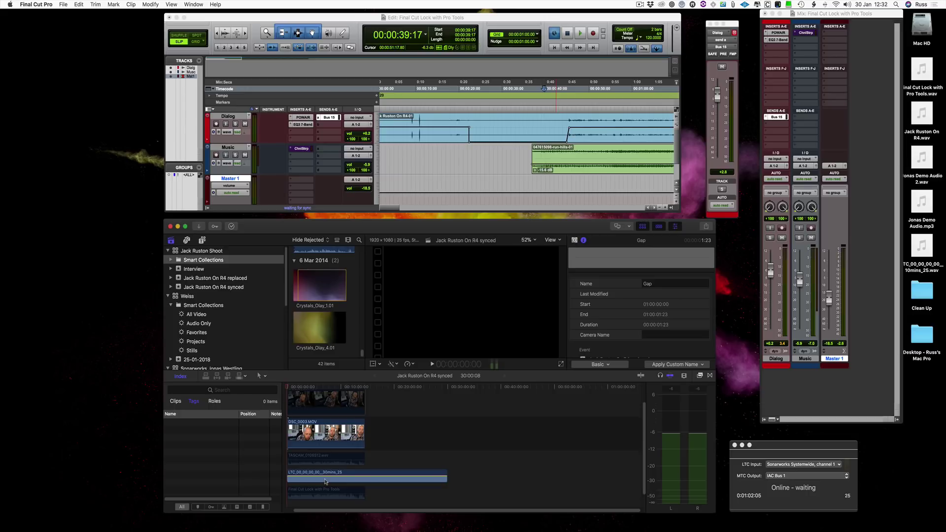
pyautogui.click(330, 474)
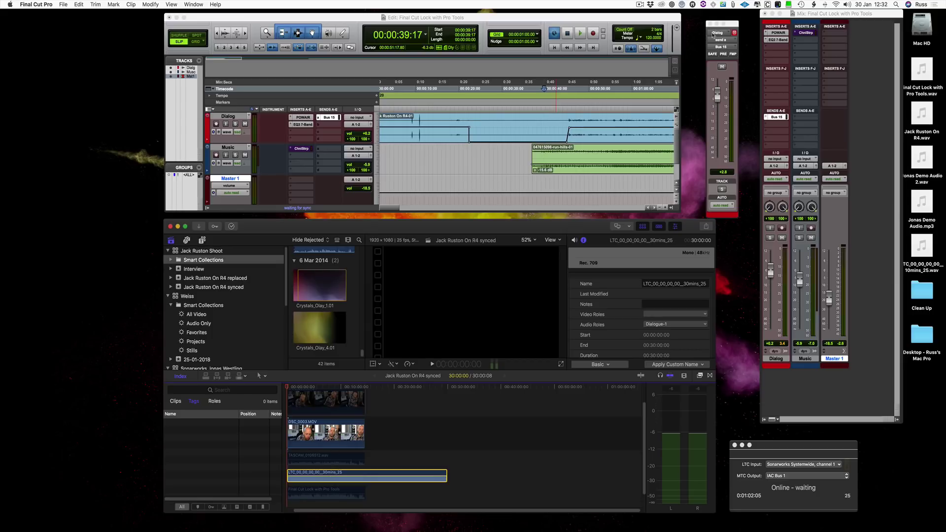
# Confirm the Mac's sound output device is Sonarworks Systemwide.
pyautogui.click(847, 5)
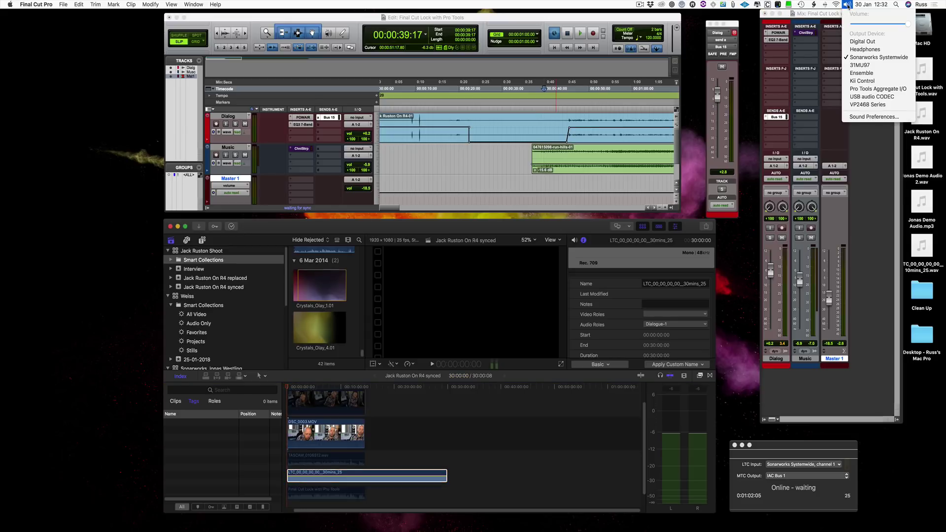
pyautogui.click(847, 5)
pyautogui.click(847, 5)
pyautogui.click(847, 5)
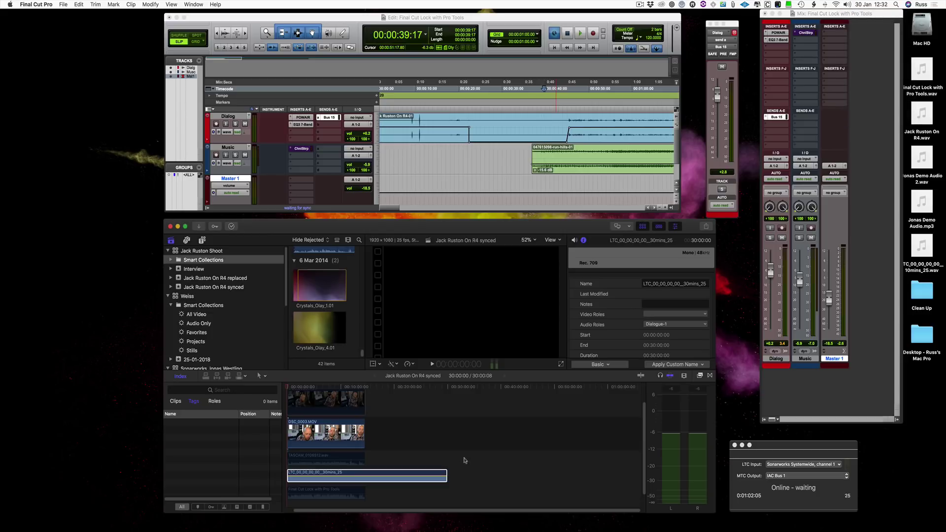
# Move the Lockstep panel over the Pro Tools timeline.
pyautogui.click(783, 445)
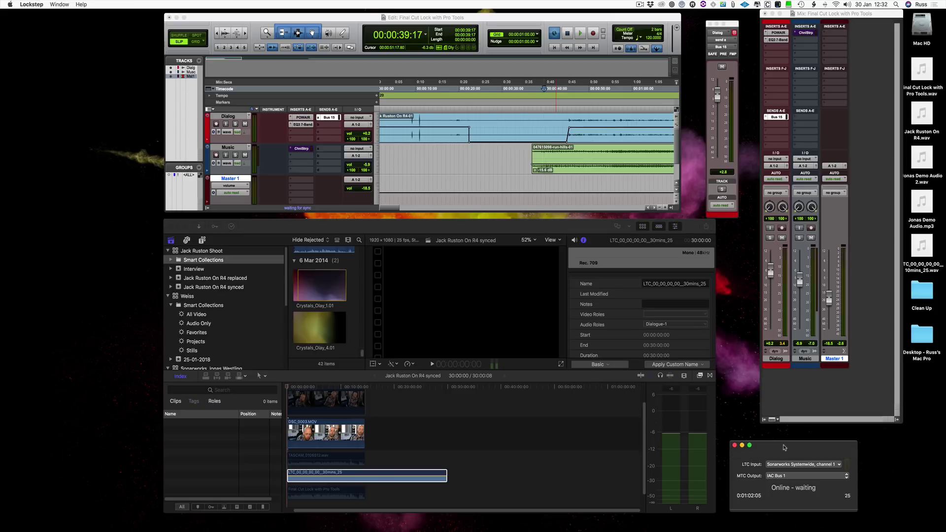
pyautogui.moveTo(783, 445); pyautogui.dragTo(459, 179)
pyautogui.moveTo(427, 114)
pyautogui.mouseDown()
pyautogui.moveTo(423, 97)
pyautogui.moveTo(428, 108)
pyautogui.mouseUp()
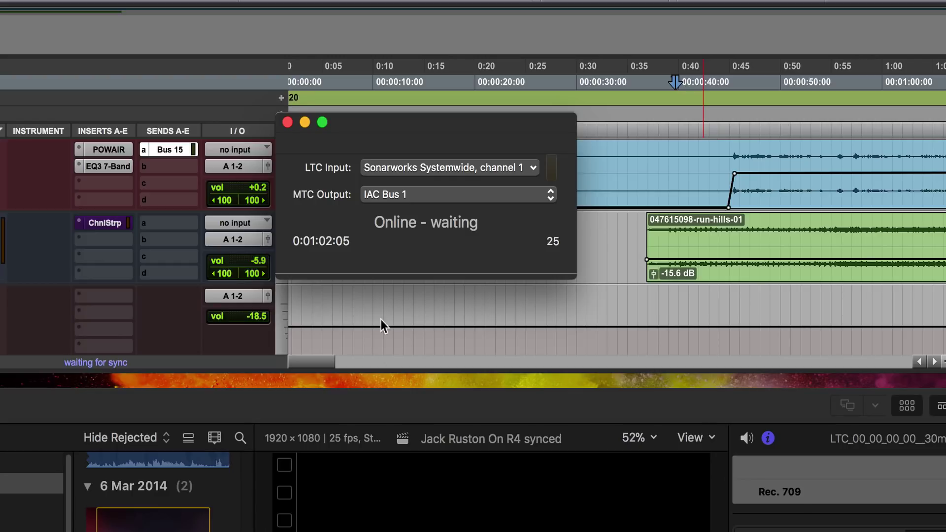
# Keep Lockstep's LTC input on Sonarworks Systemwide and MTC output on IAC Bus 1.
pyautogui.click(438, 168)
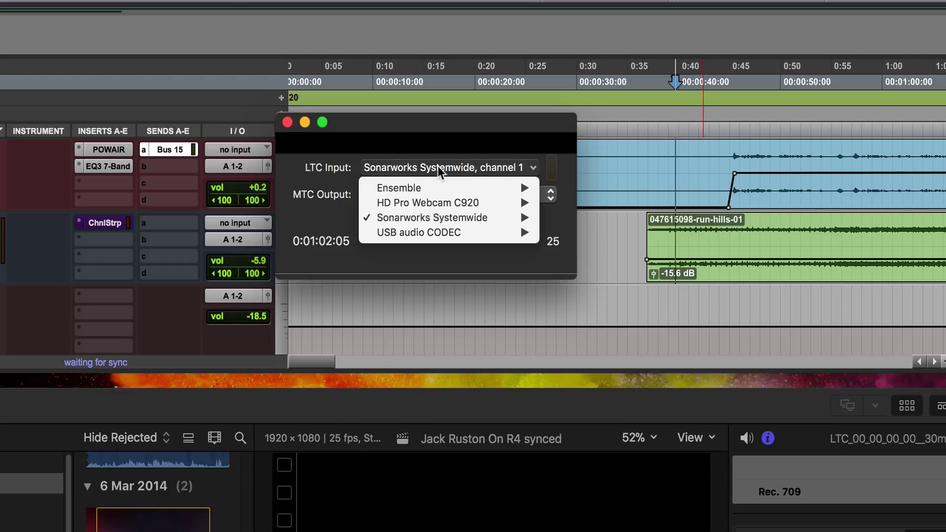
pyautogui.click(437, 166)
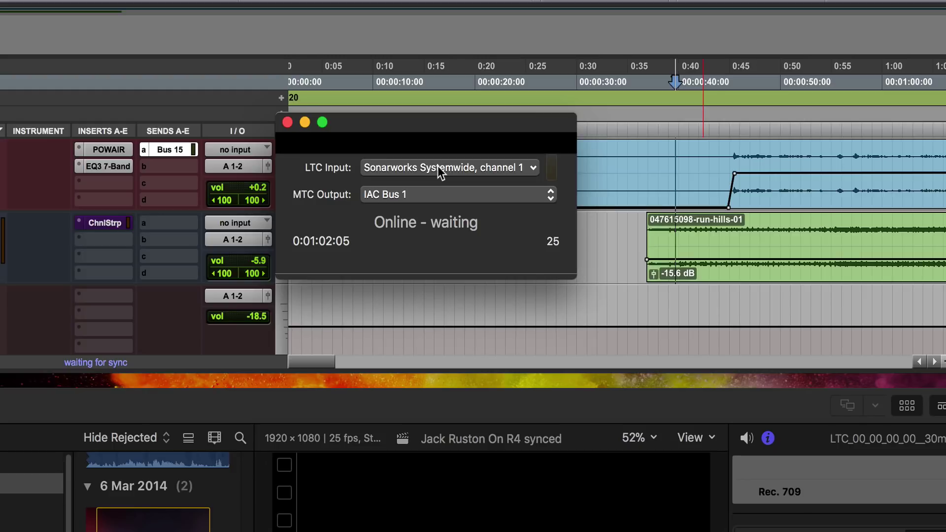
pyautogui.click(447, 195)
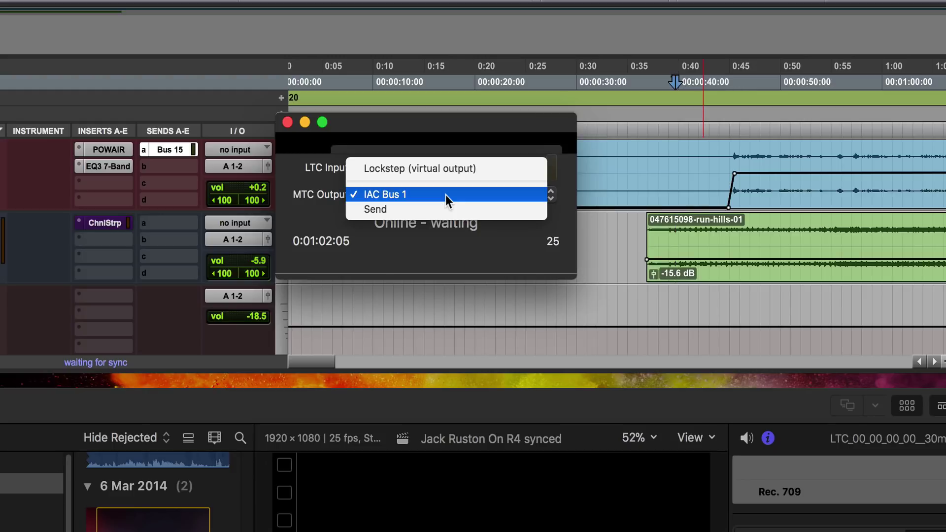
pyautogui.click(445, 194)
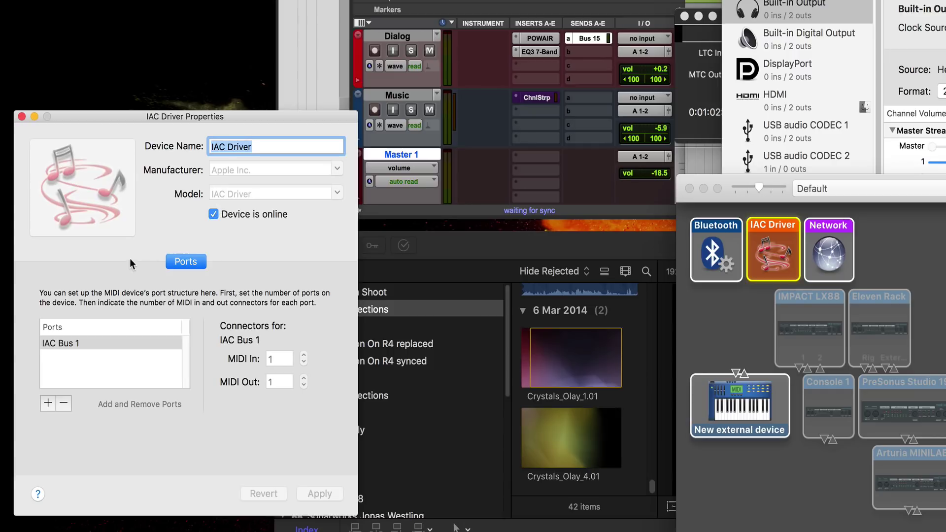
# Check the IAC Driver is online with IAC Bus 1, then close the Audio MIDI Setup windows.
pyautogui.click(61, 147)
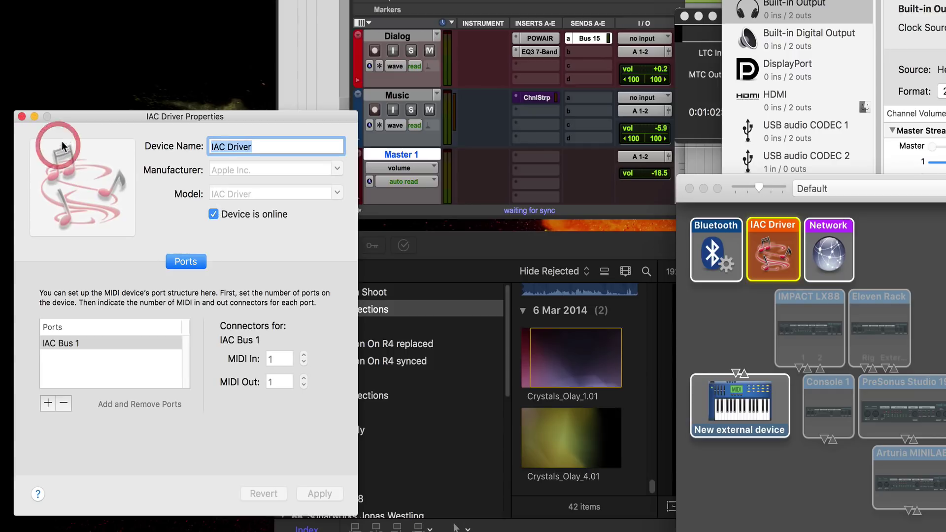
pyautogui.click(21, 116)
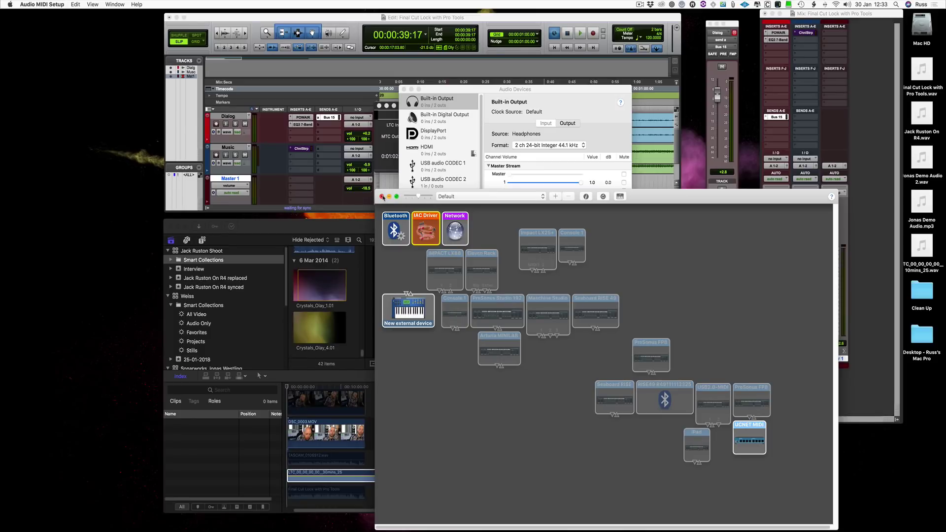
pyautogui.click(382, 196)
pyautogui.click(404, 89)
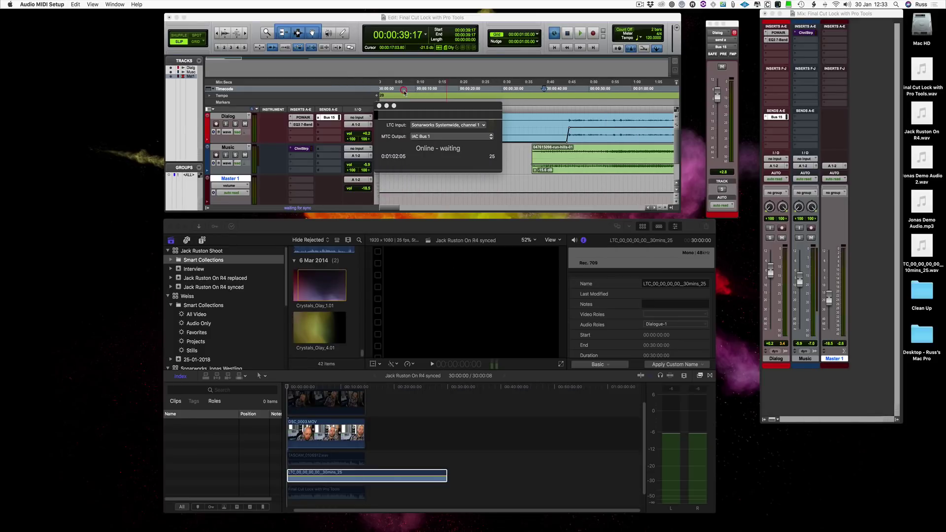
# Reconfirm Lockstep's MTC output is IAC Bus 1 and return to Pro Tools.
pyautogui.click(430, 139)
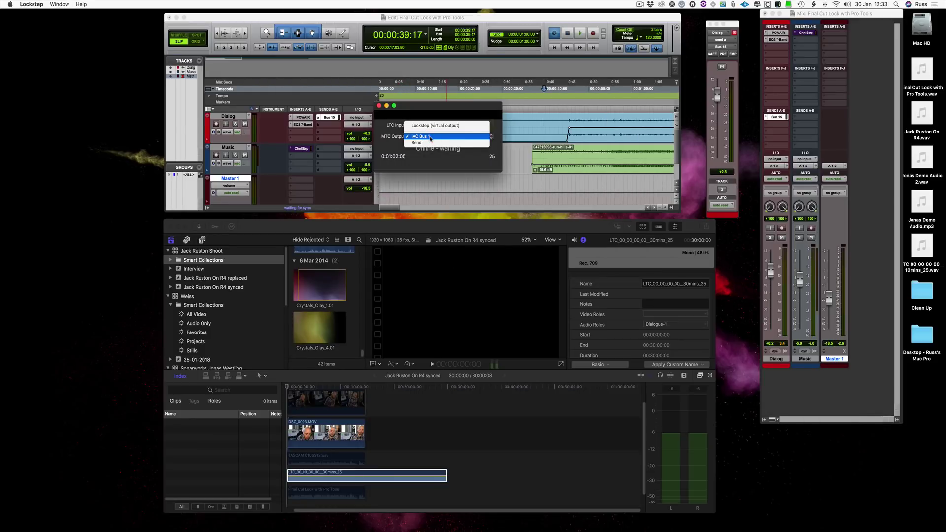
pyautogui.click(430, 138)
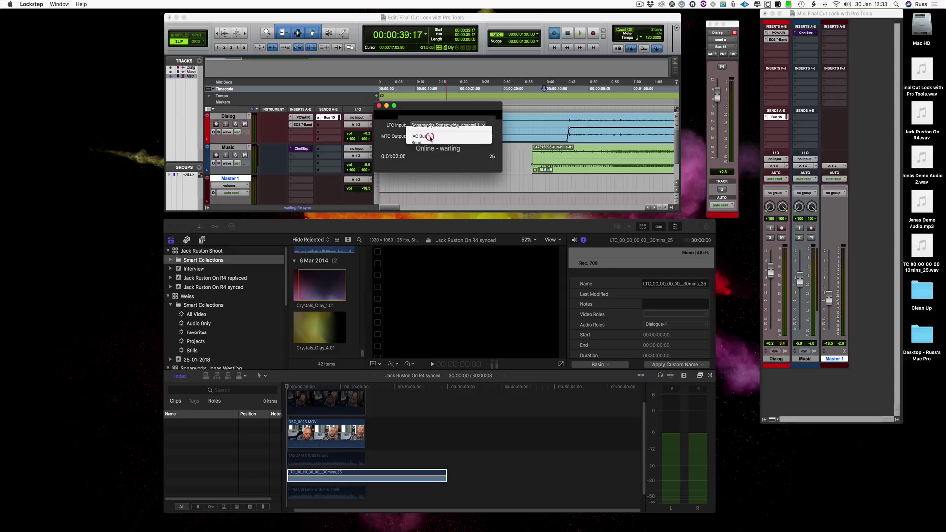
pyautogui.click(478, 20)
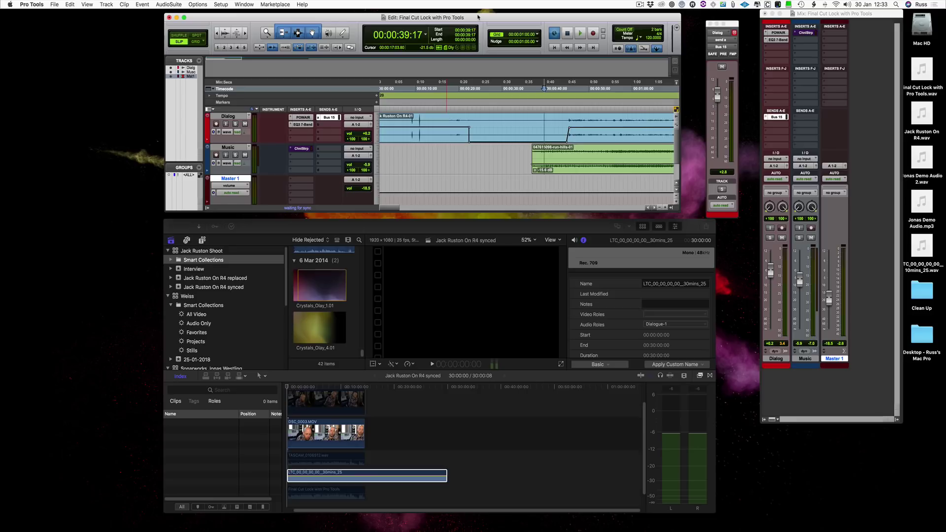
# Set Pro Tools' MTC Reader Port to IAC Driver, IAC Bus 1, with MIDI Machine Control remote at ID 127.
pyautogui.click(220, 4)
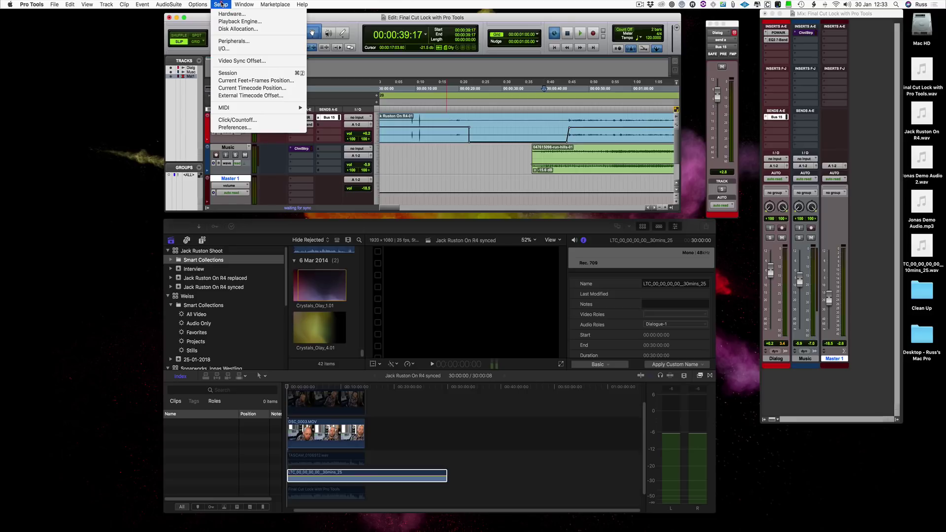
pyautogui.click(238, 44)
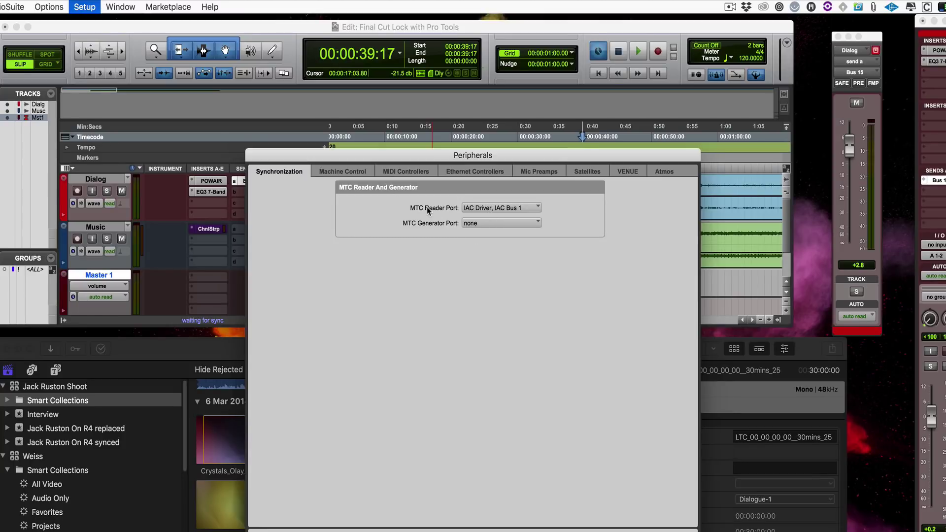
pyautogui.click(498, 209)
pyautogui.moveTo(507, 213)
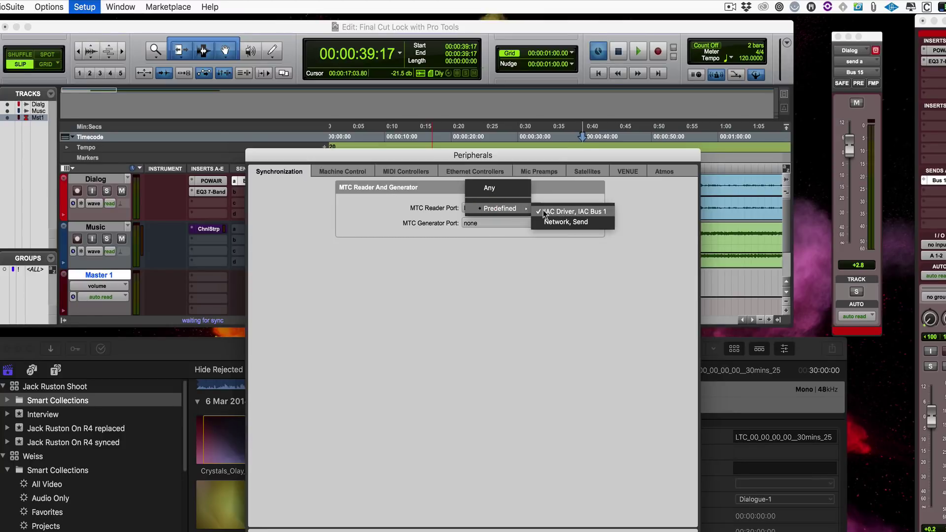
pyautogui.click(462, 263)
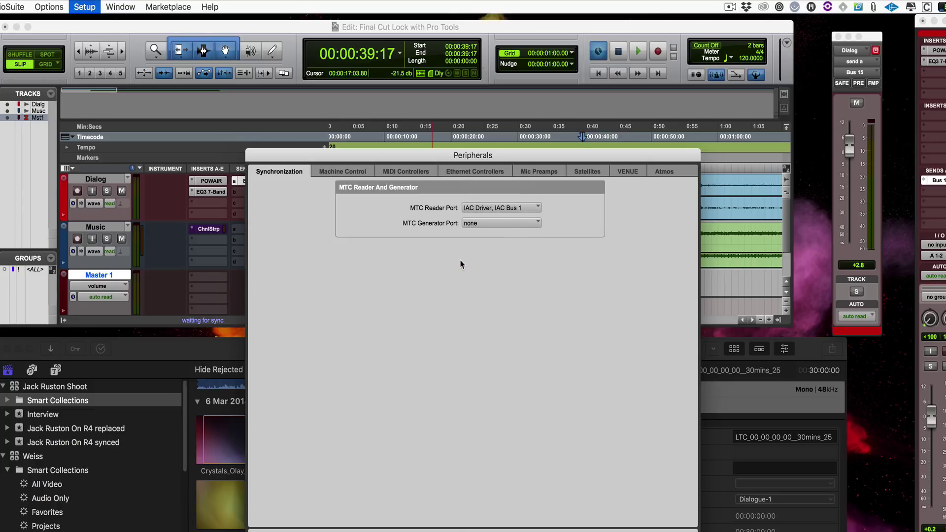
pyautogui.click(345, 173)
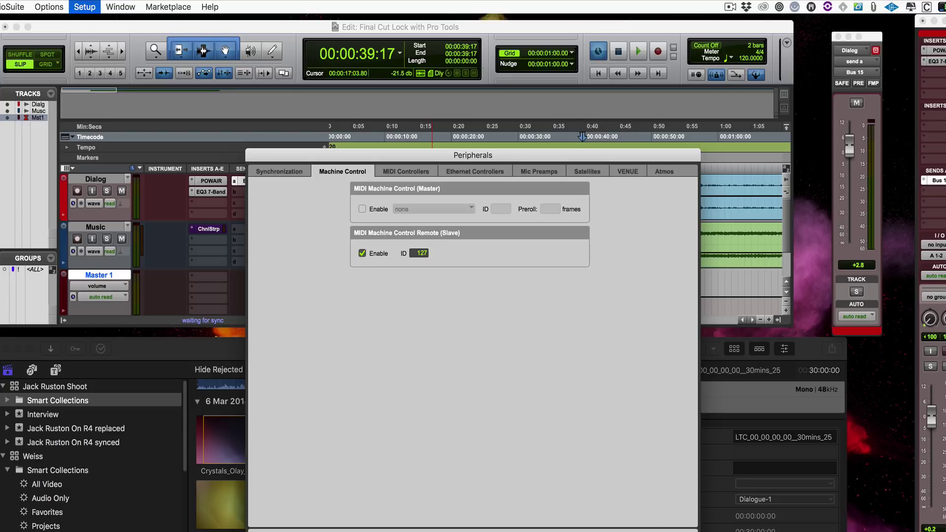
pyautogui.press('Return')
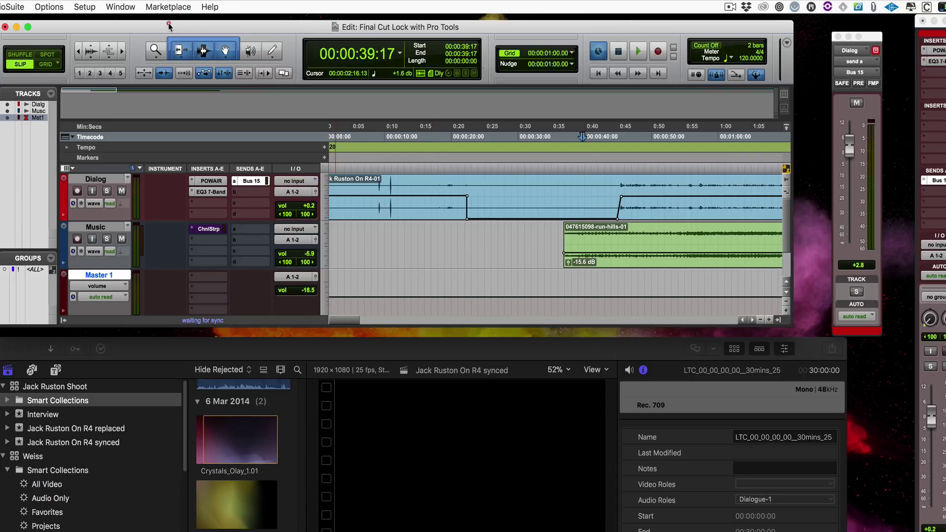
pyautogui.click(75, 5)
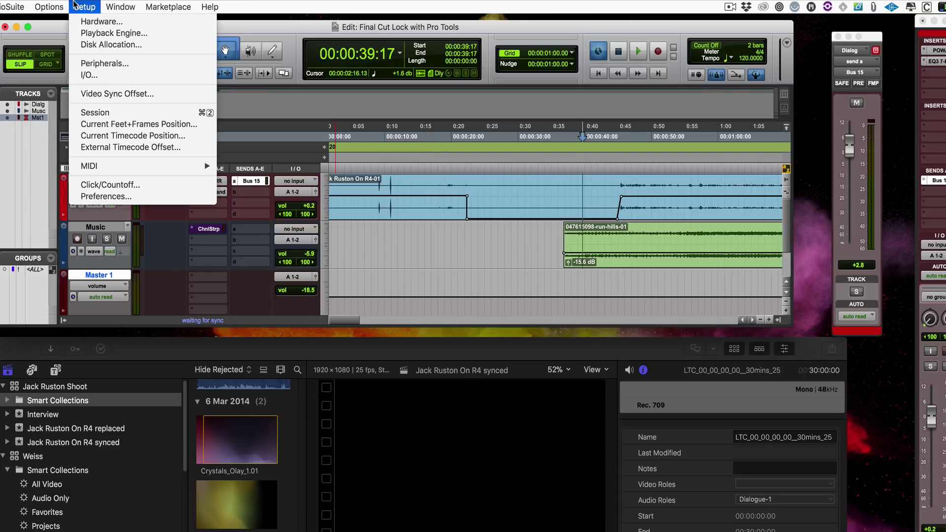
pyautogui.click(122, 112)
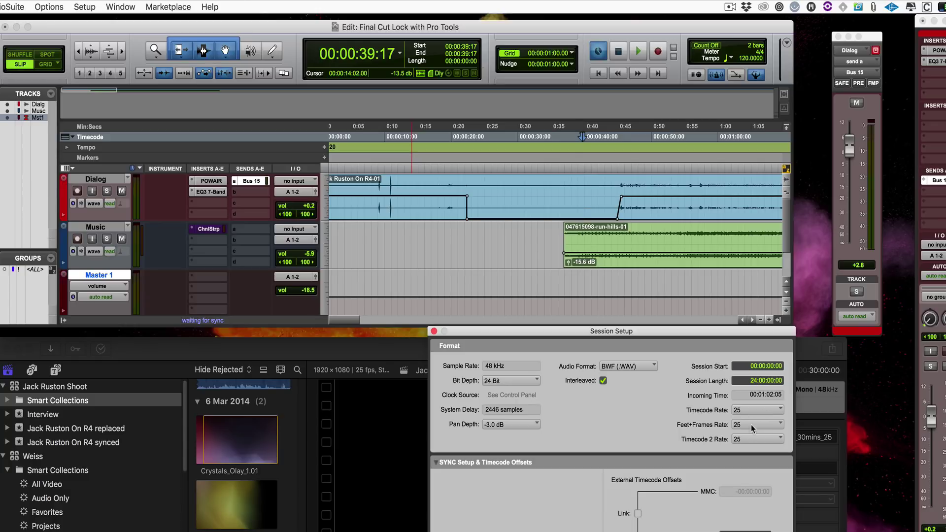
pyautogui.click(434, 332)
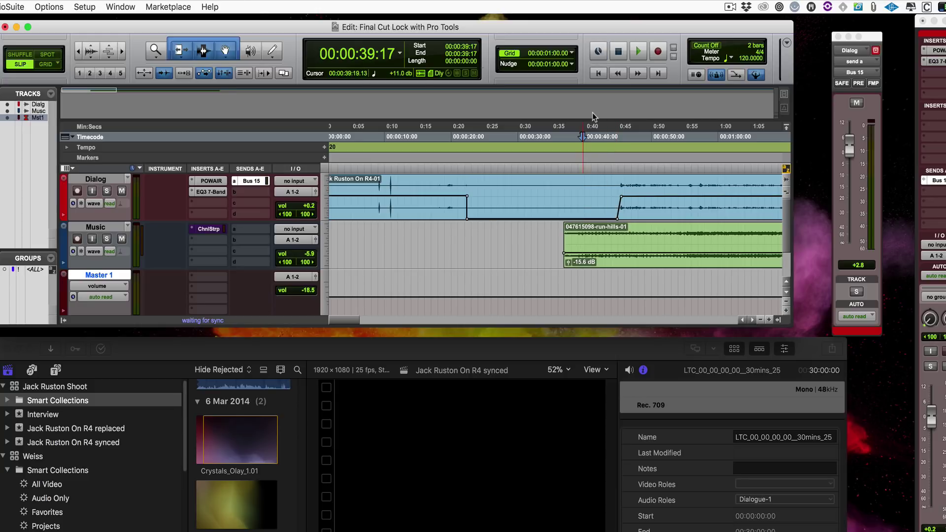
# Put the Pro Tools session online and play Final Cut Pro so Pro Tools chases in sync.
pyautogui.click(597, 54)
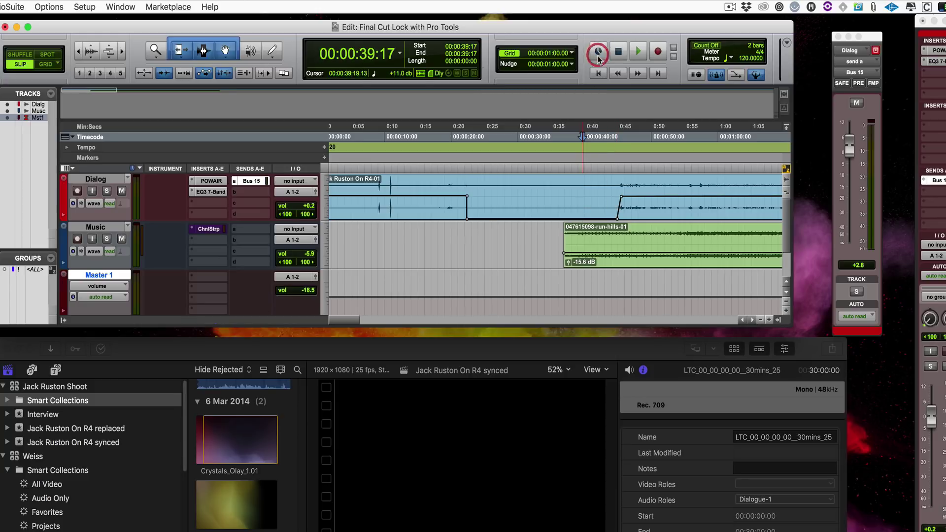
pyautogui.press('super+Tab')
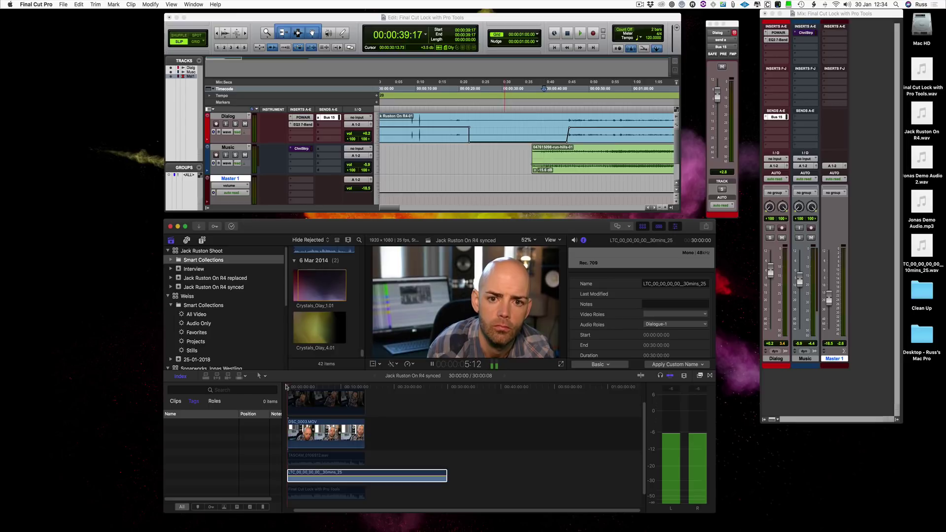
pyautogui.press('space')
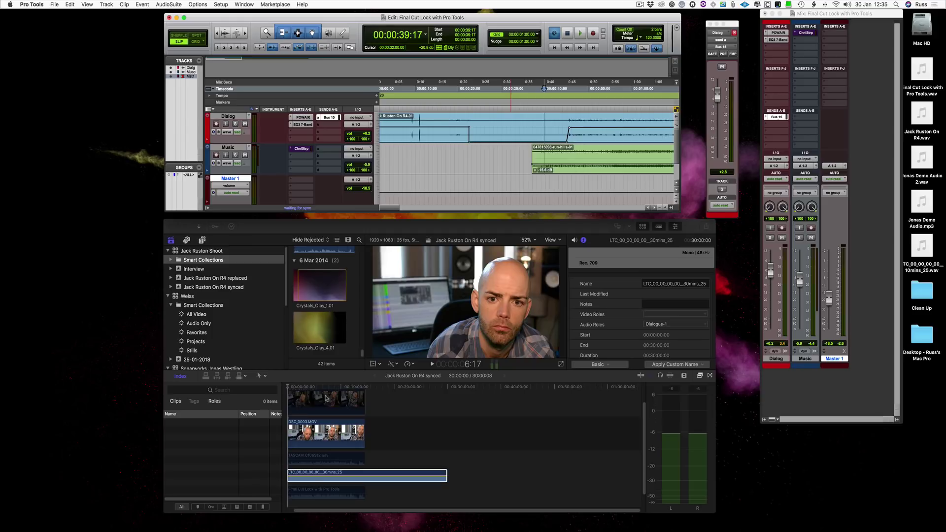
pyautogui.click(283, 389)
pyautogui.press('space')
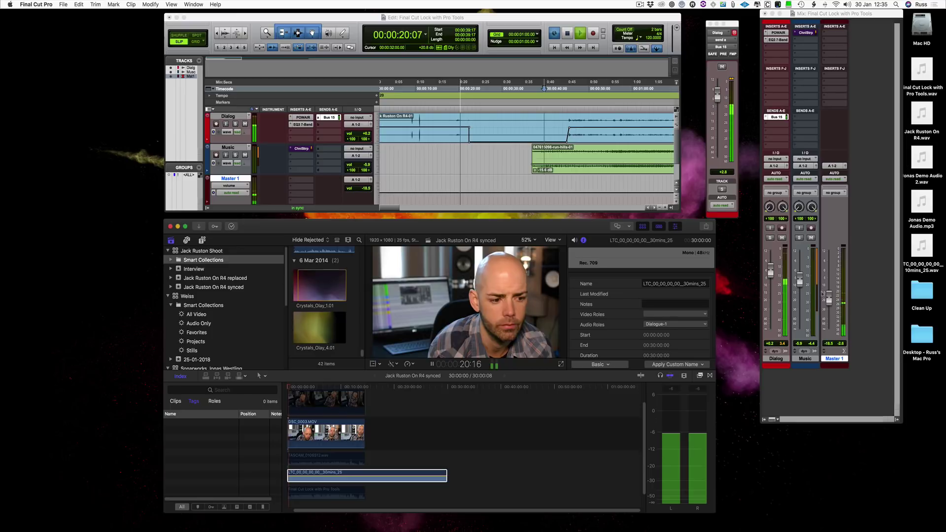
# Nudge the master level up during playback and zoom into the Final Cut Pro timeline.
pyautogui.moveTo(829, 299); pyautogui.dragTo(829, 295)
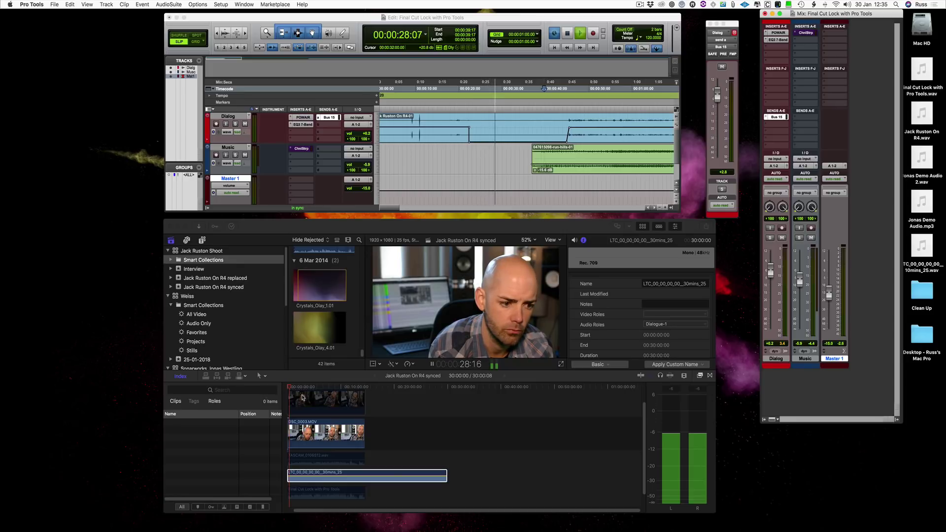
pyautogui.click(297, 388)
pyautogui.press('super+equal')
pyautogui.press('super+equal')
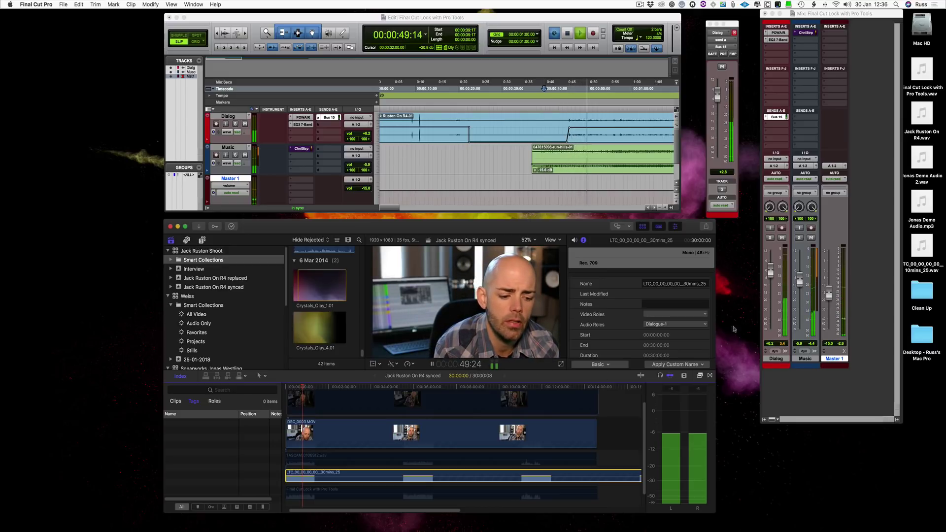
# Mute and then unmute the Dialog track in Pro Tools during playback.
pyautogui.click(723, 67)
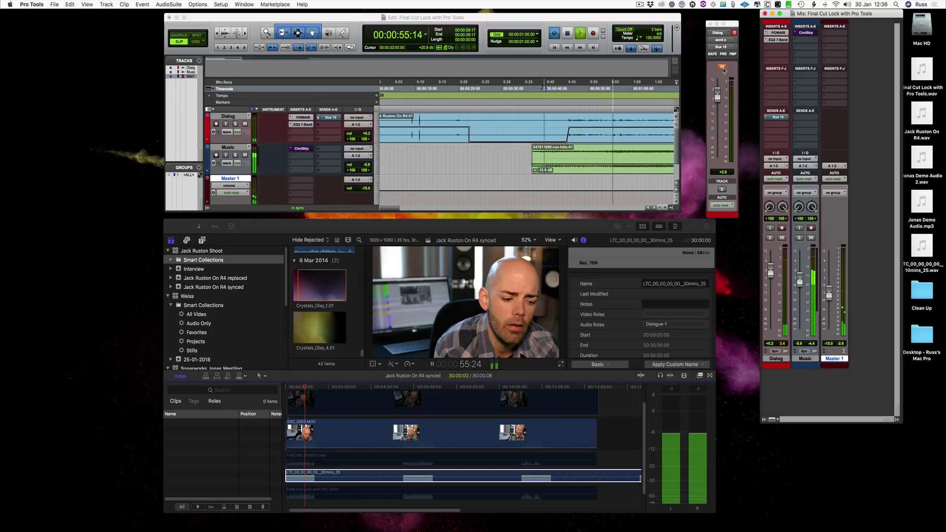
pyautogui.click(722, 68)
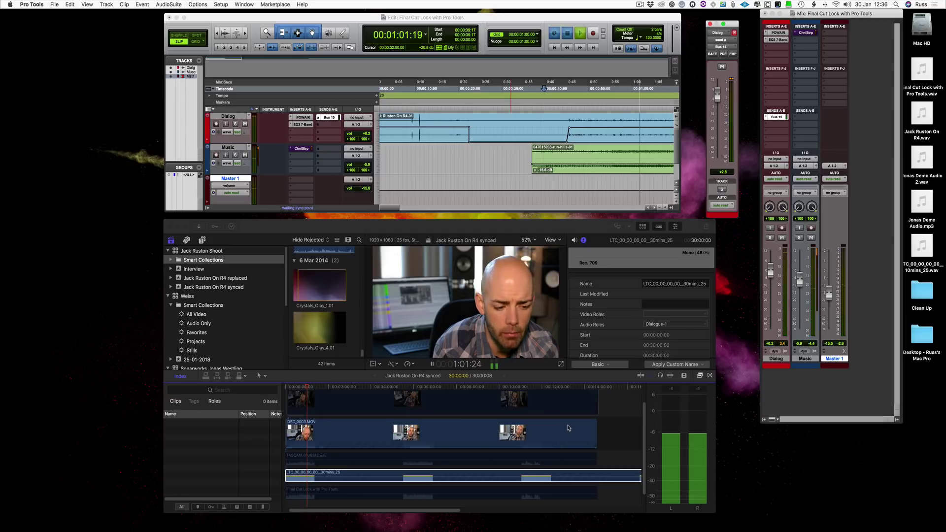
pyautogui.click(307, 389)
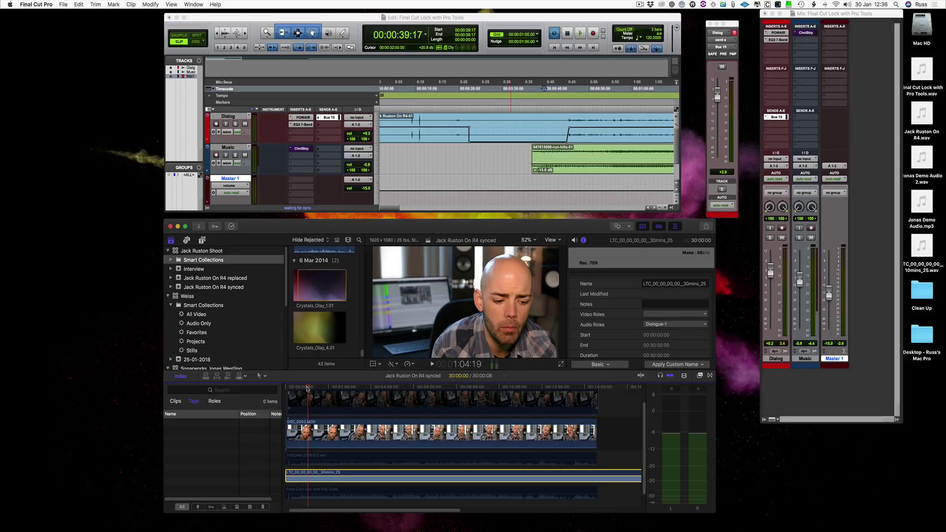
# Check the LTC clip's level reads 0.0 dB and move the playhead back near the timeline start.
pyautogui.scroll(2, 398, 471)
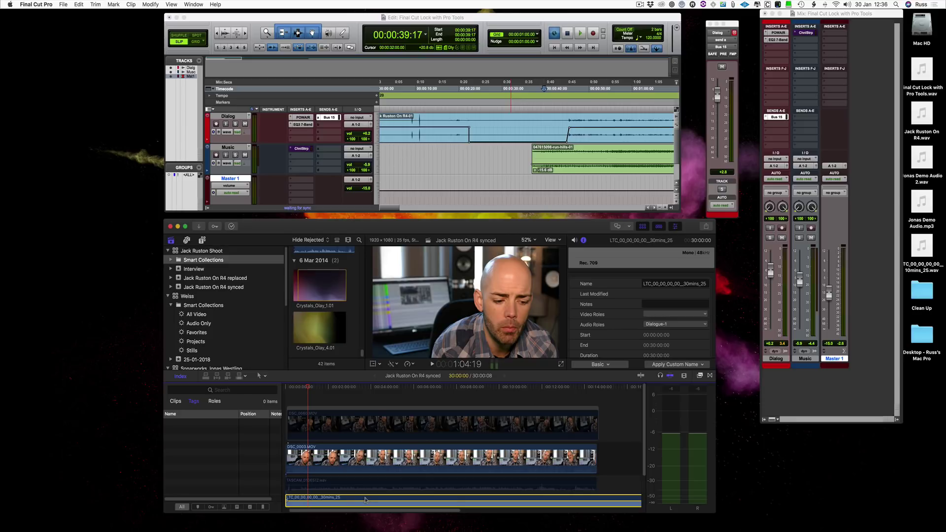
pyautogui.click(489, 502)
pyautogui.click(313, 394)
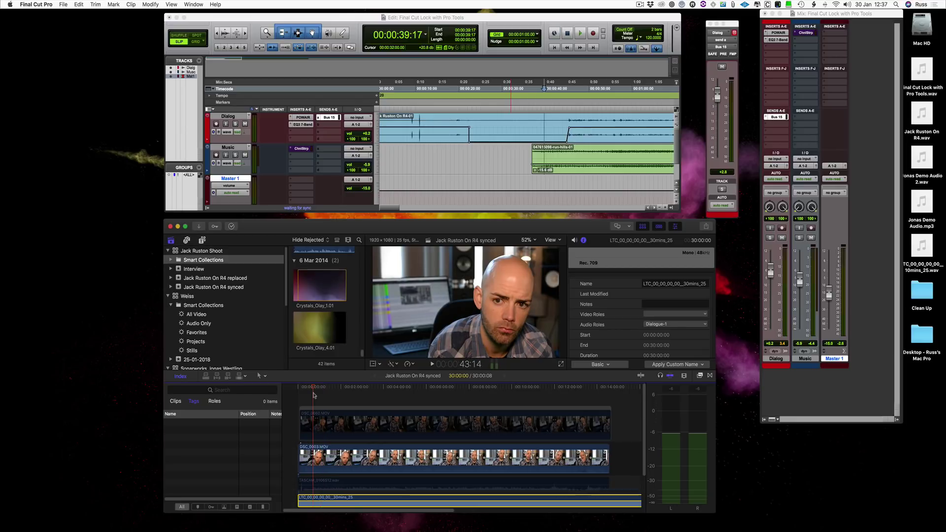